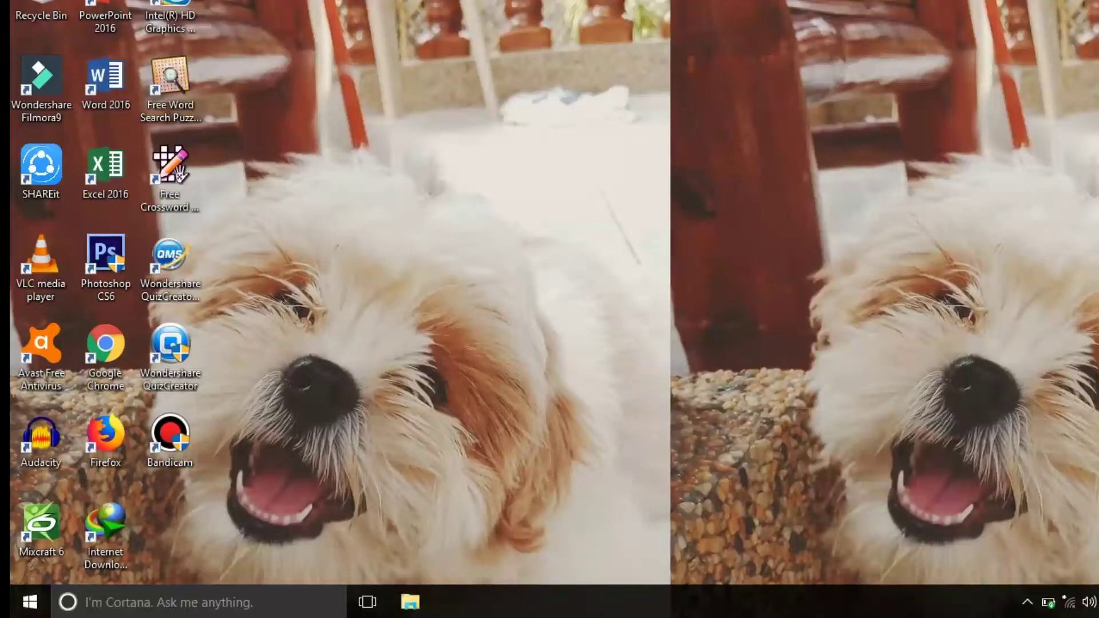
Step: Refresh the Windows desktop from its right-click menu
{"action": "right_click", "coordinate": [760, 256]}
{"action": "left_click", "coordinate": [793, 308]}
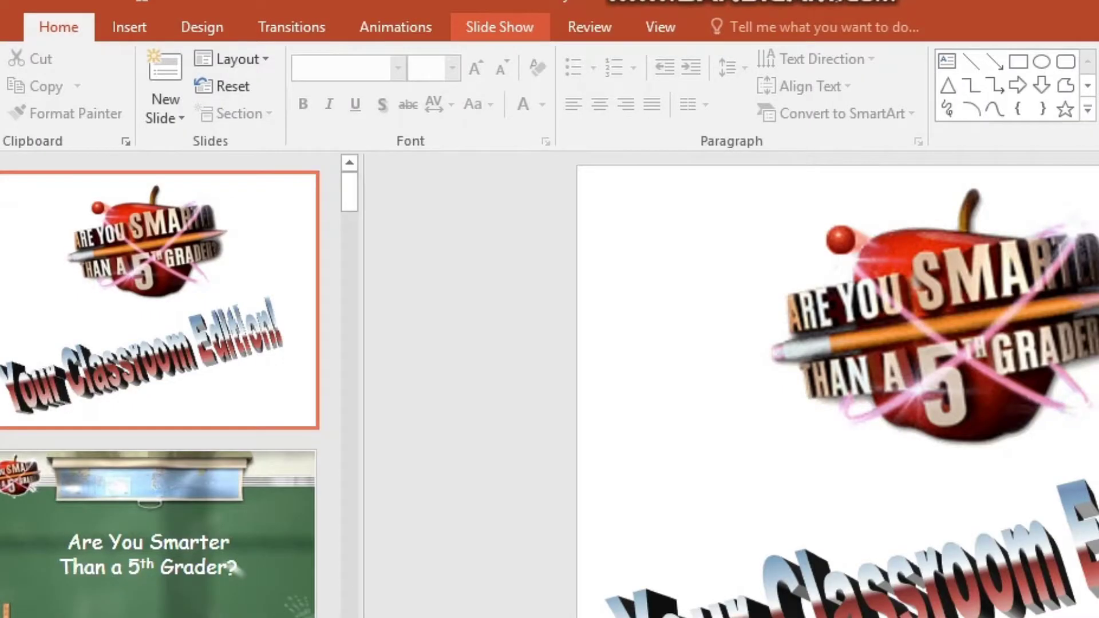
Step: Start recording the slide show from the beginning, keeping both timings and narrations checked
{"action": "left_click", "coordinate": [372, 14]}
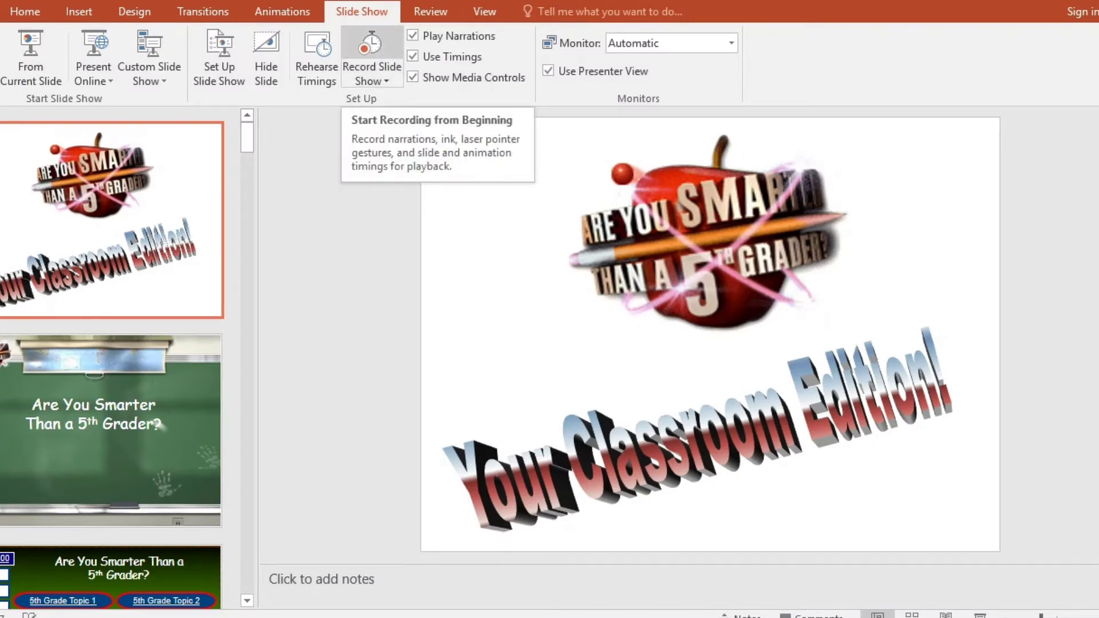
{"action": "left_click", "coordinate": [371, 81]}
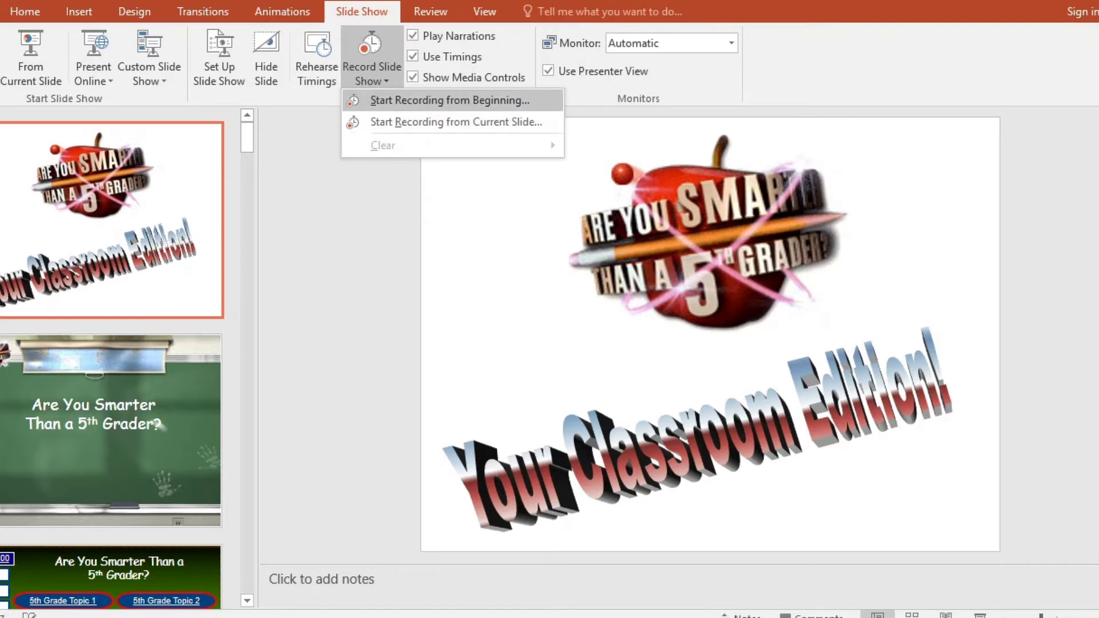
{"action": "left_click", "coordinate": [449, 101]}
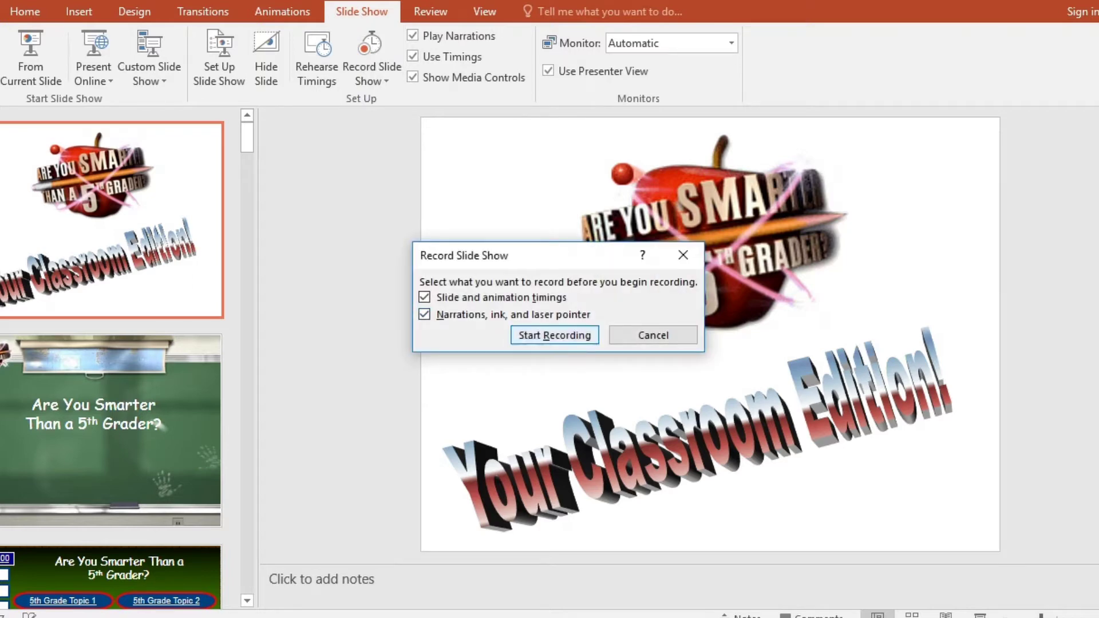
{"action": "left_click", "coordinate": [554, 335]}
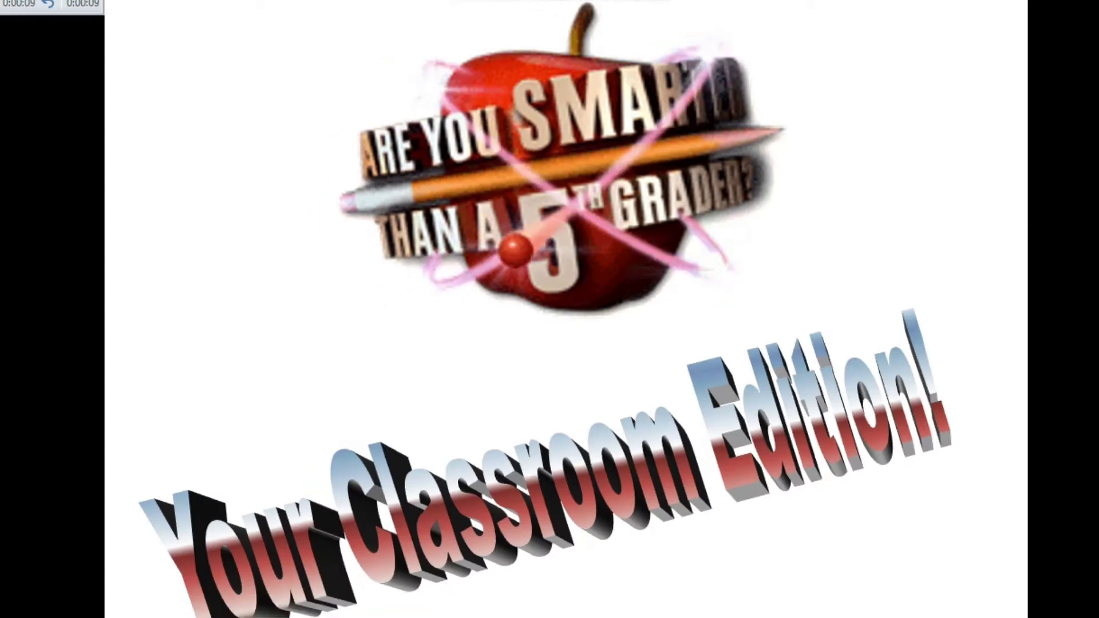
Step: Advance from the title slide through the topic board and the Topic 1 and 2 questions and answers
{"action": "key", "text": "space"}
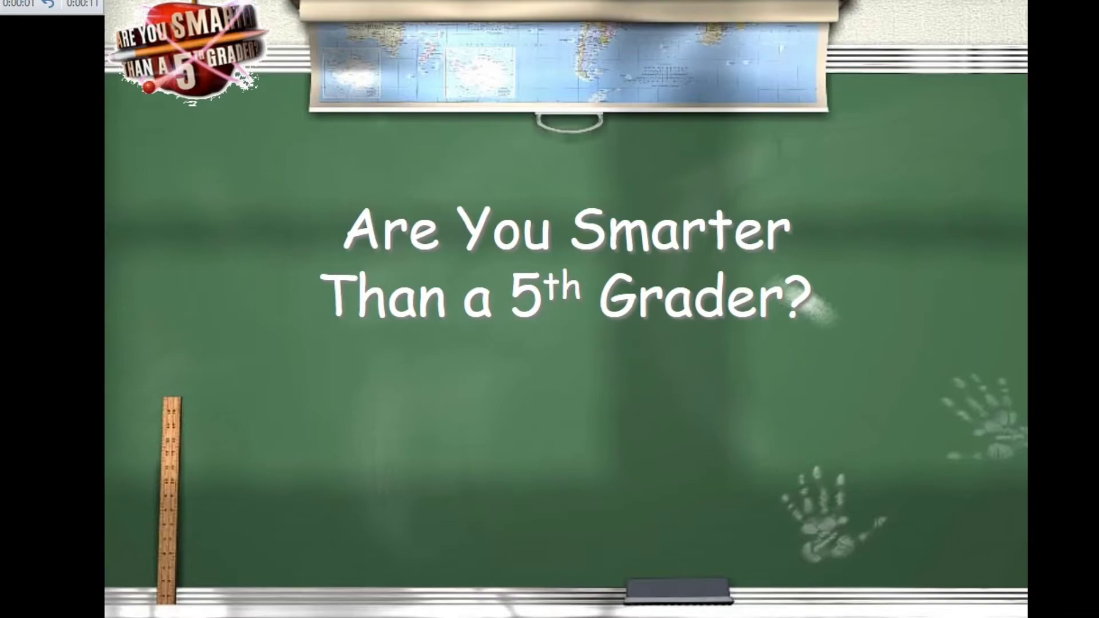
{"action": "key", "text": "space"}
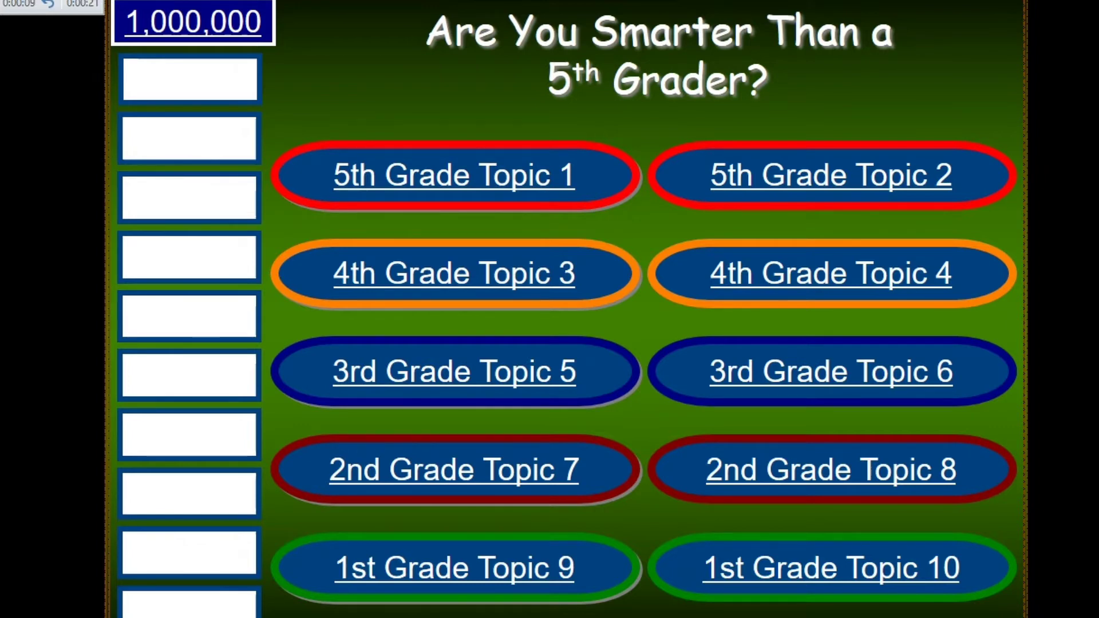
{"action": "key", "text": "Right"}
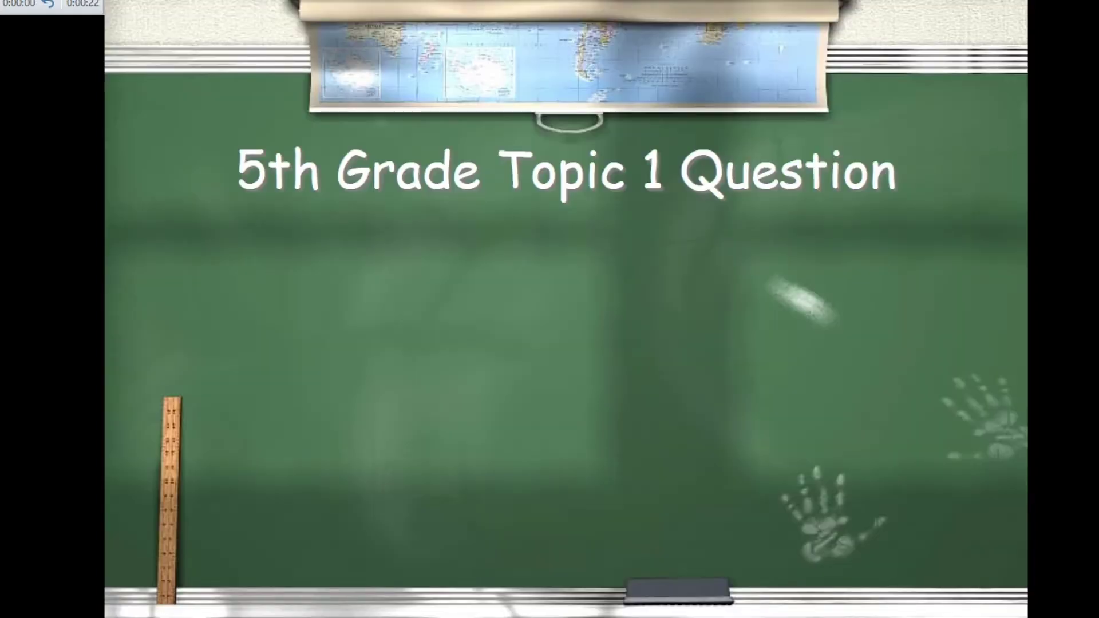
{"action": "key", "text": "Right"}
{"action": "key", "text": "Right"}
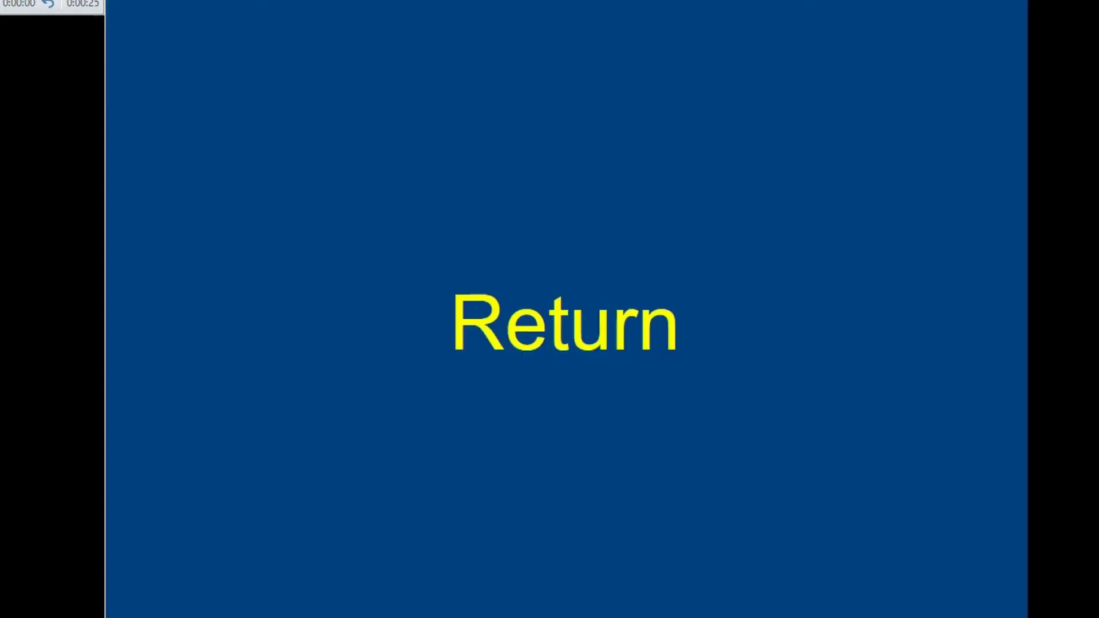
{"action": "key", "text": "Right"}
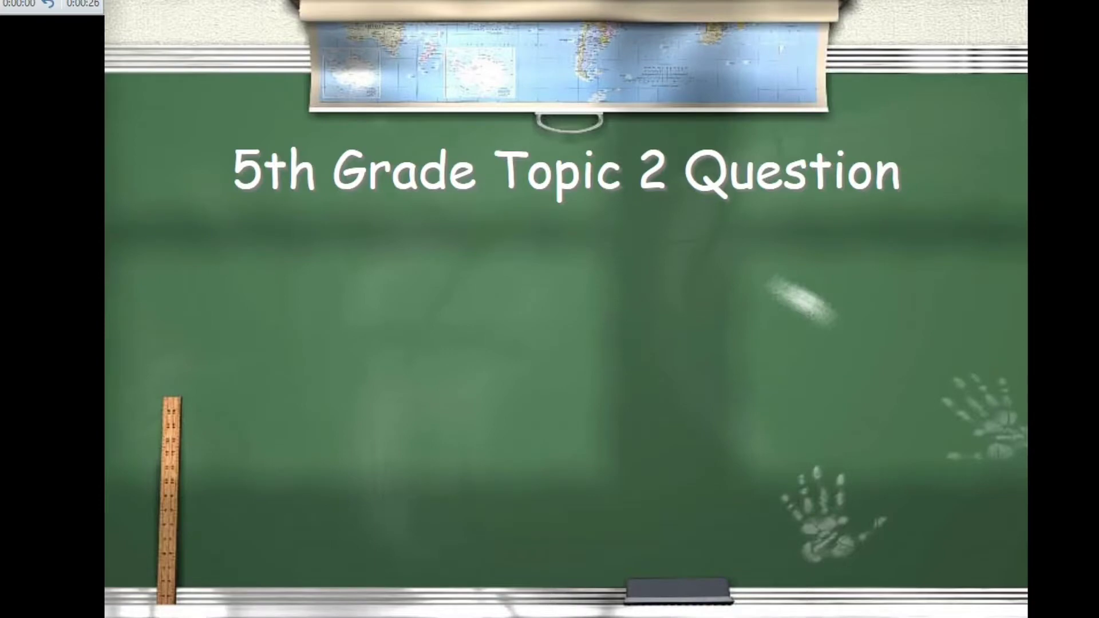
{"action": "key", "text": "Right"}
{"action": "key", "text": "Right"}
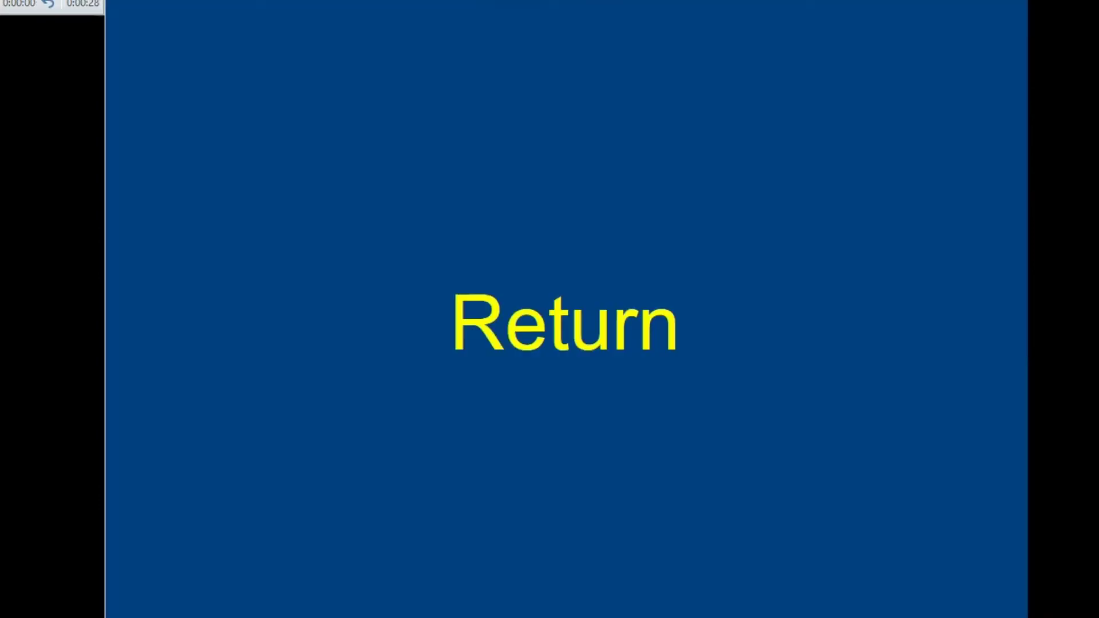
{"action": "key", "text": "Right"}
{"action": "key", "text": "Right"}
{"action": "key", "text": "Right"}
{"action": "key", "text": "Right"}
{"action": "key", "text": "Right"}
{"action": "key", "text": "Right"}
{"action": "key", "text": "Right"}
{"action": "key", "text": "Right"}
{"action": "key", "text": "Right"}
{"action": "key", "text": "Right"}
Step: Step through Topics 6–10, the 1,000,000 question and Thanks for Playing, then end the recording
{"action": "key", "text": "Right"}
{"action": "key", "text": "Right"}
{"action": "key", "text": "Right"}
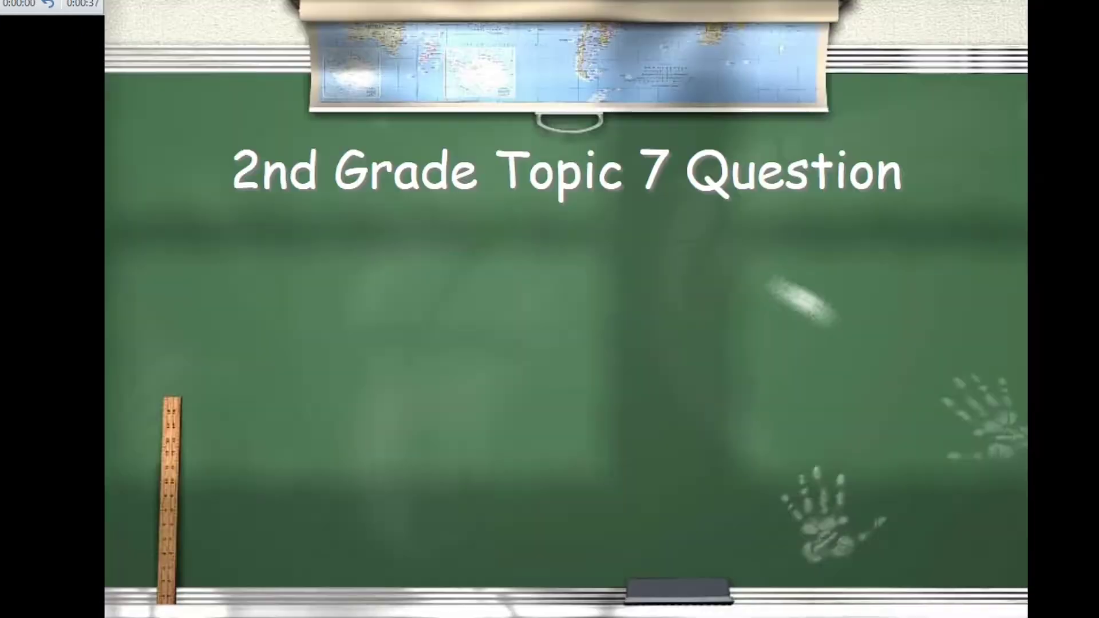
{"action": "key", "text": "Right"}
{"action": "key", "text": "Right"}
{"action": "key", "text": "Right"}
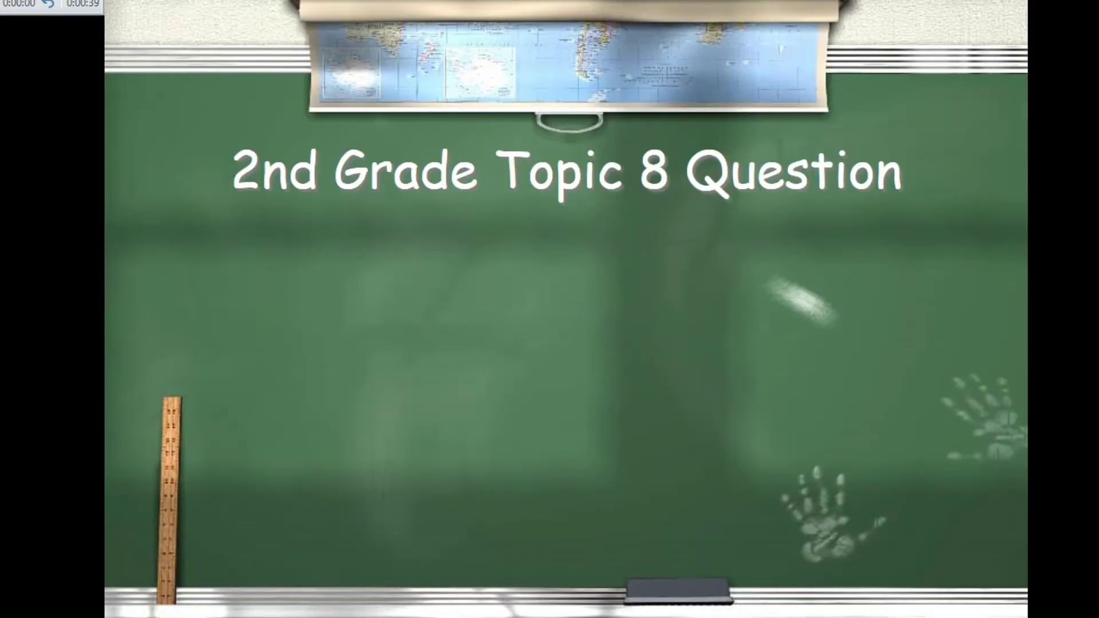
{"action": "key", "text": "Right"}
{"action": "key", "text": "Right"}
{"action": "key", "text": "Right"}
{"action": "key", "text": "Right"}
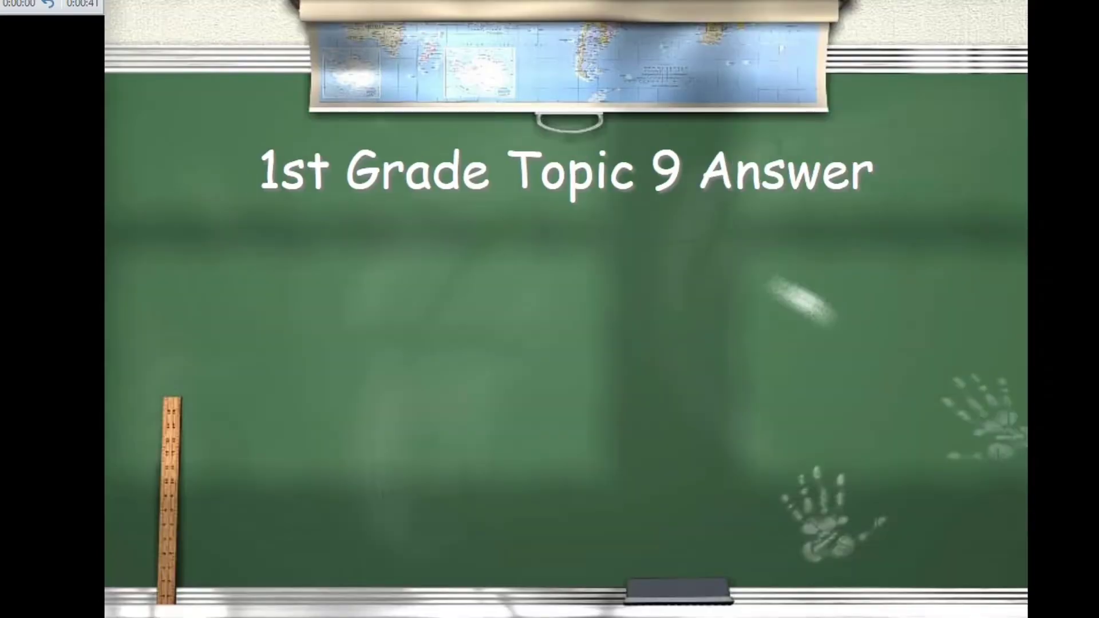
{"action": "key", "text": "Right"}
{"action": "key", "text": "Right"}
{"action": "key", "text": "Right"}
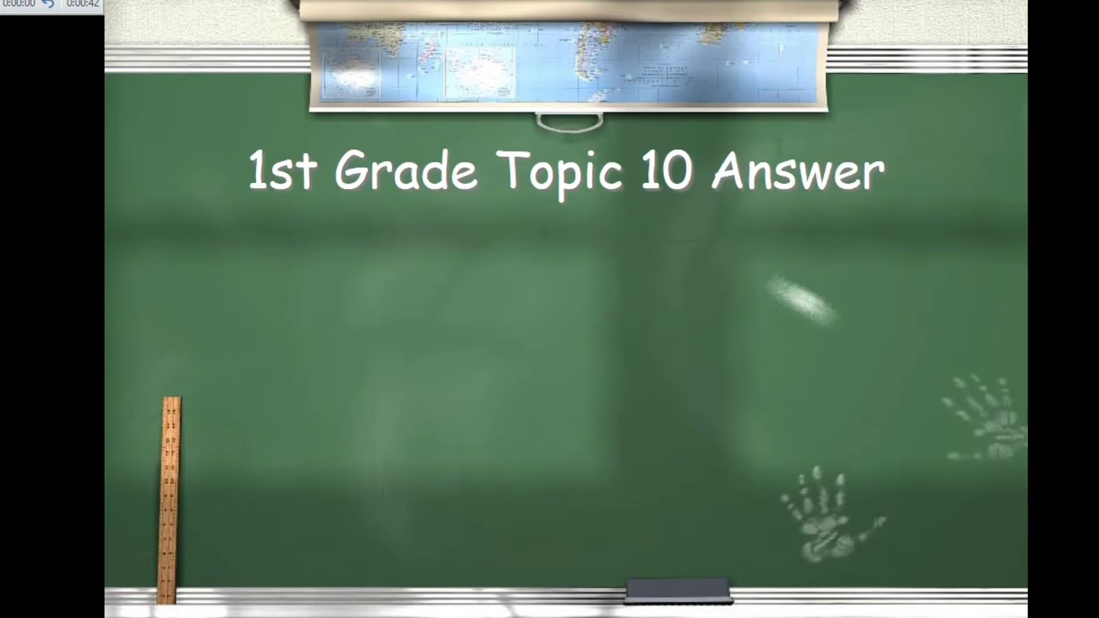
{"action": "key", "text": "Right"}
{"action": "key", "text": "Right"}
{"action": "key", "text": "Right"}
{"action": "key", "text": "Right"}
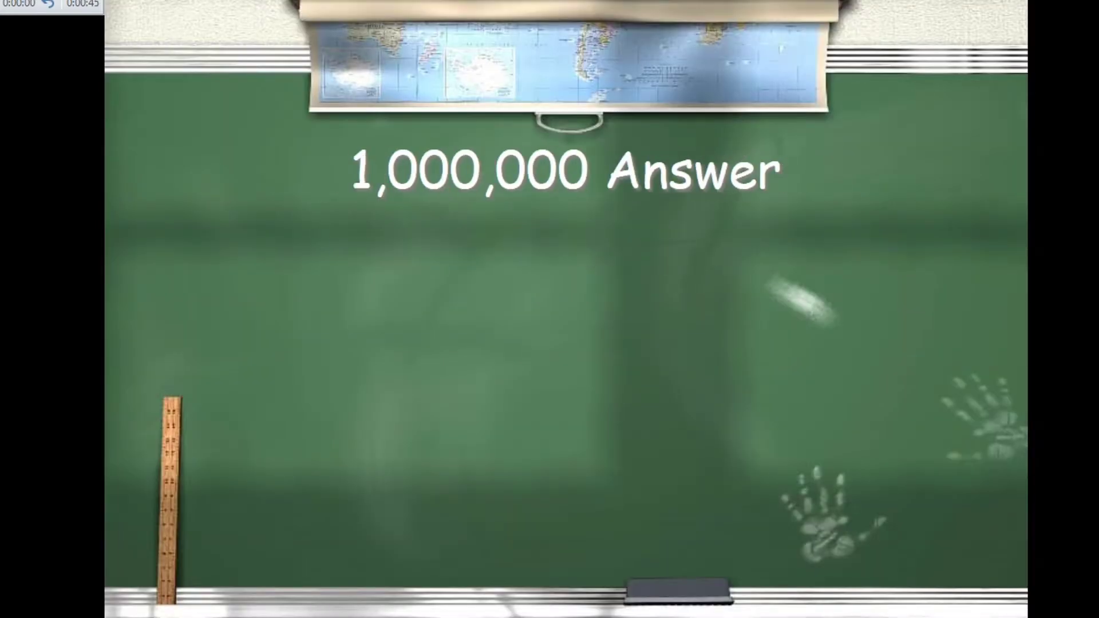
{"action": "key", "text": "Right"}
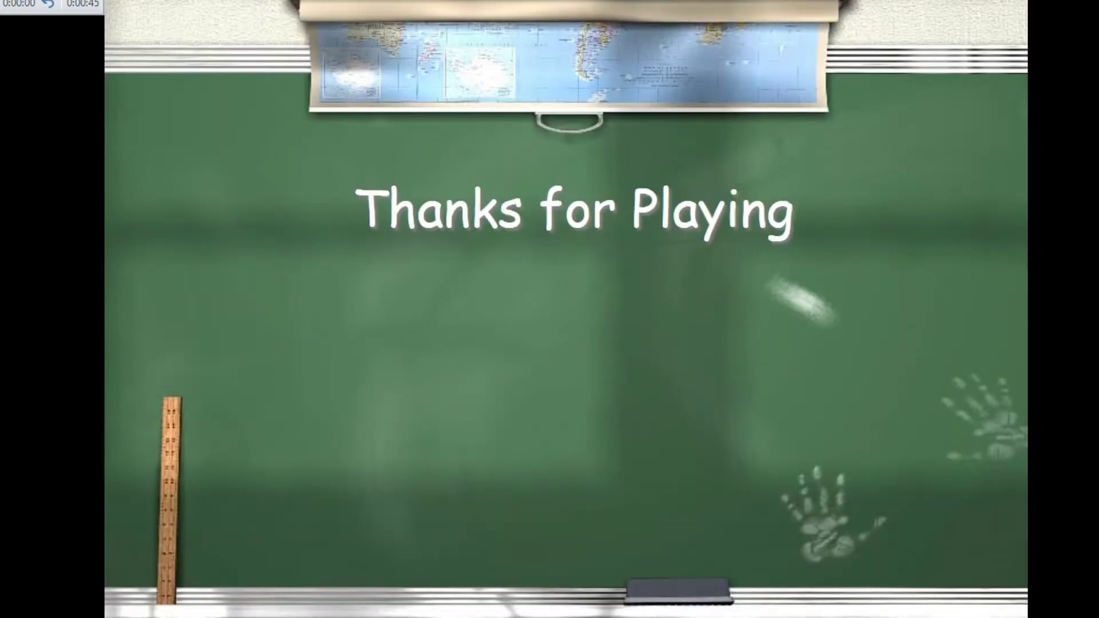
{"action": "key", "text": "Escape"}
{"action": "key", "text": "F5"}
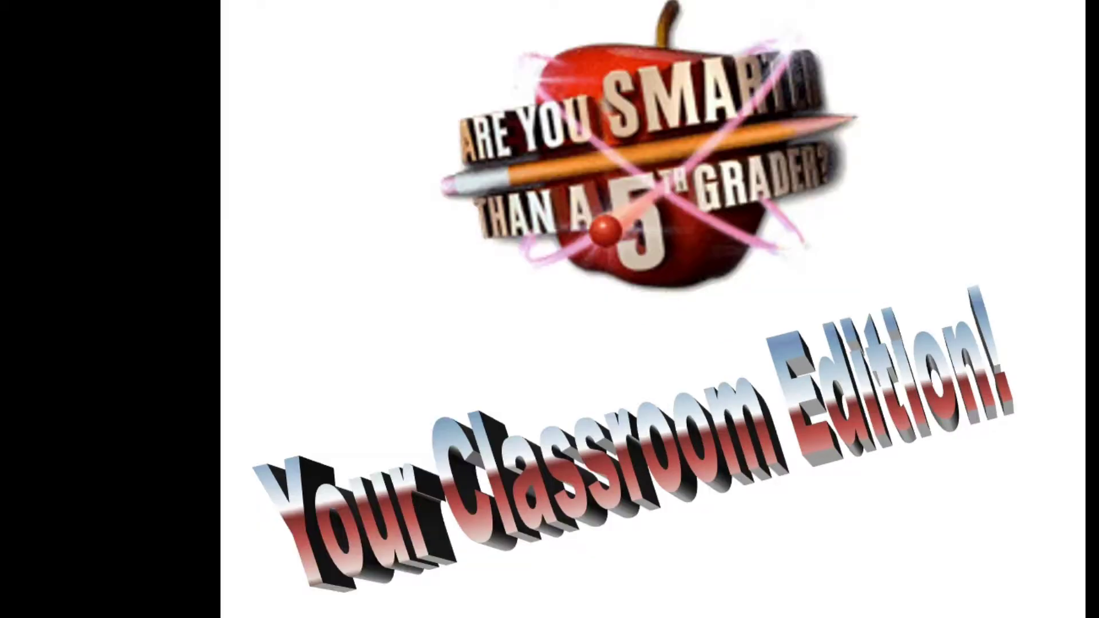
{"action": "key", "text": "Escape"}
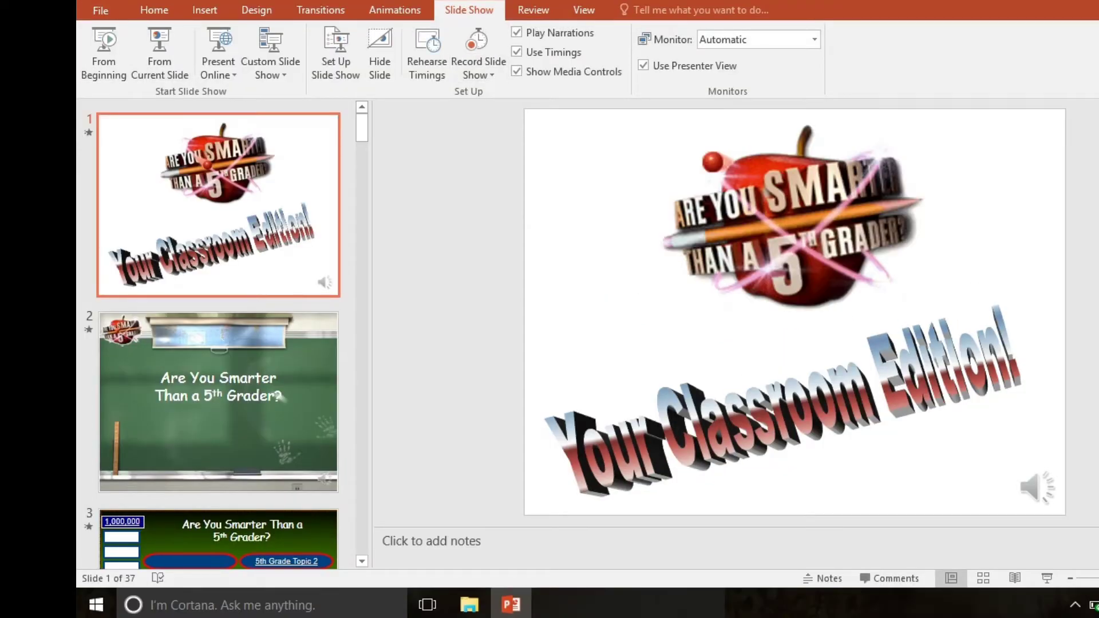
Step: Bring up the Create a Video export options with Presentation Quality and recorded timings
{"action": "left_click", "coordinate": [100, 10]}
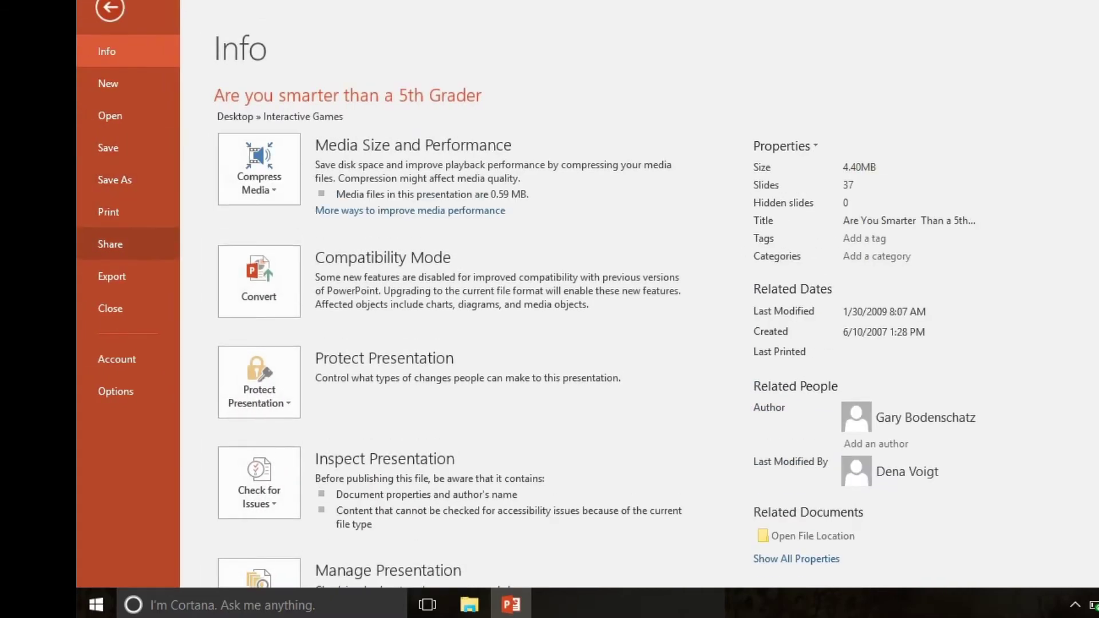
{"action": "left_click", "coordinate": [112, 276]}
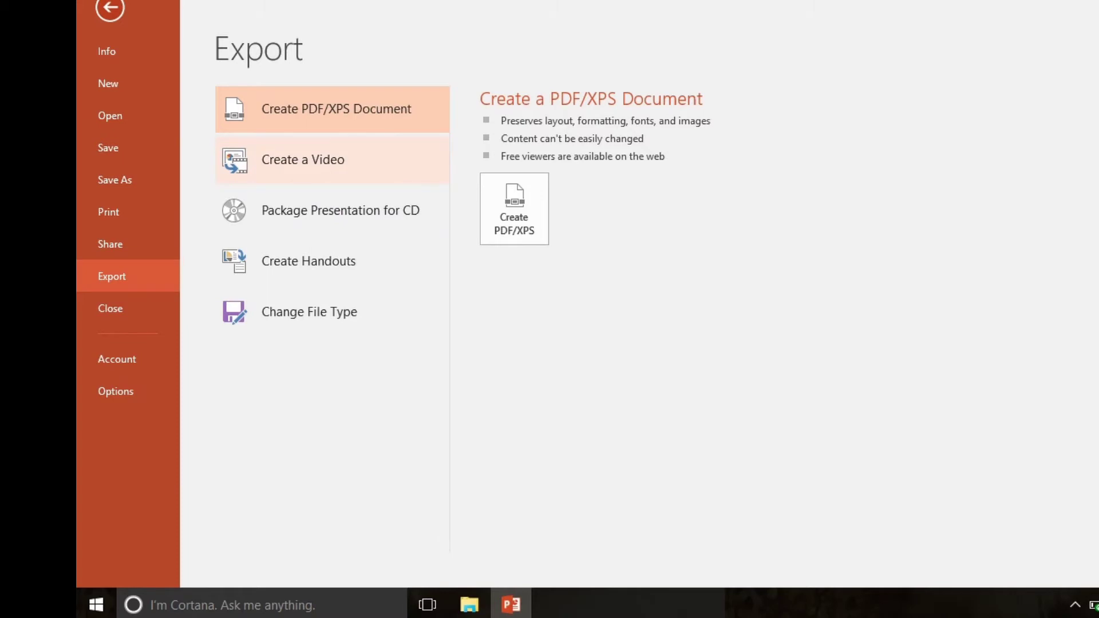
{"action": "left_click", "coordinate": [303, 159]}
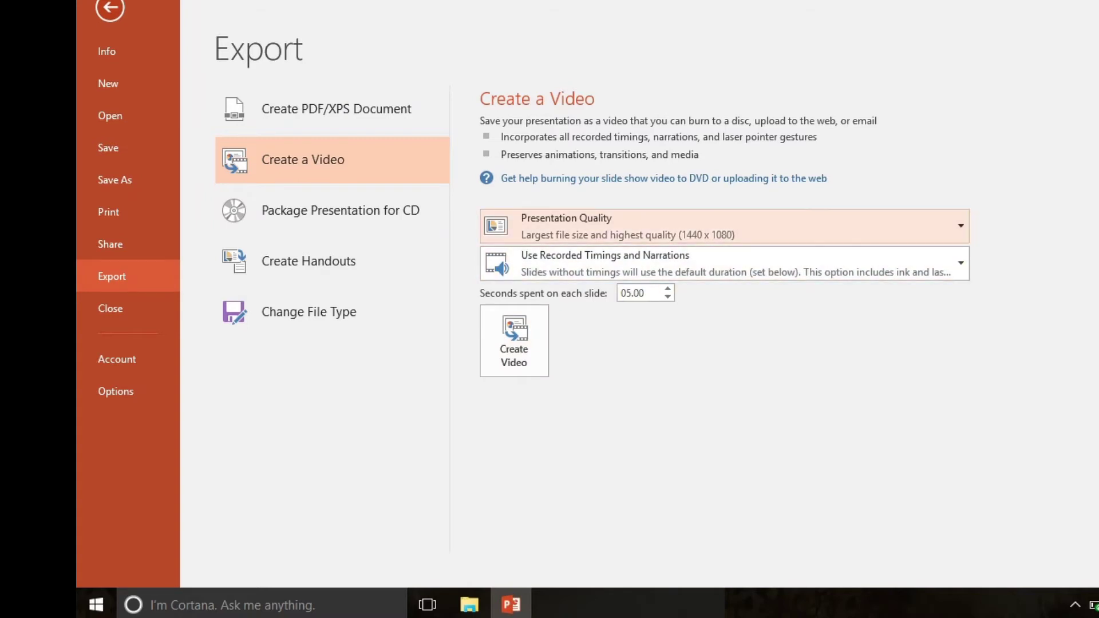
{"action": "left_click", "coordinate": [725, 226]}
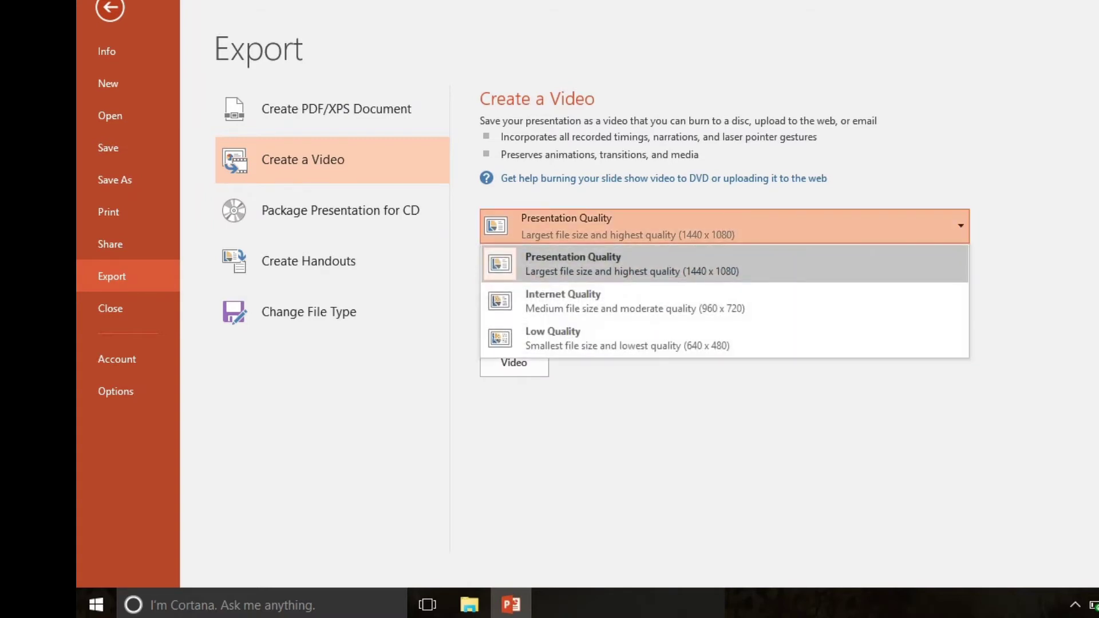
{"action": "left_click", "coordinate": [725, 226]}
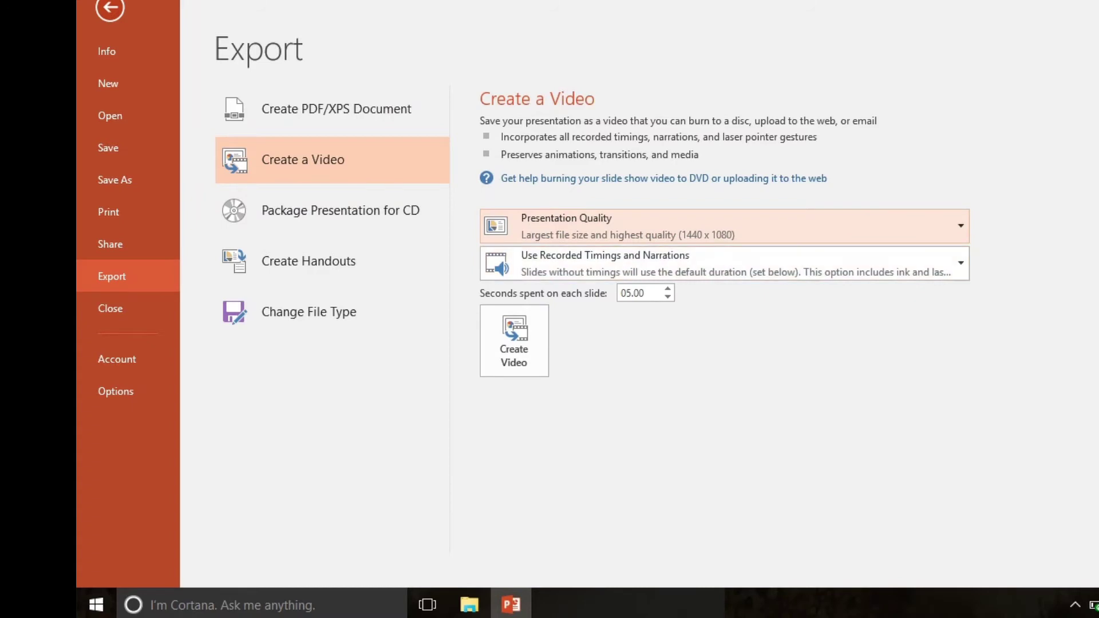
{"action": "left_click", "coordinate": [725, 226]}
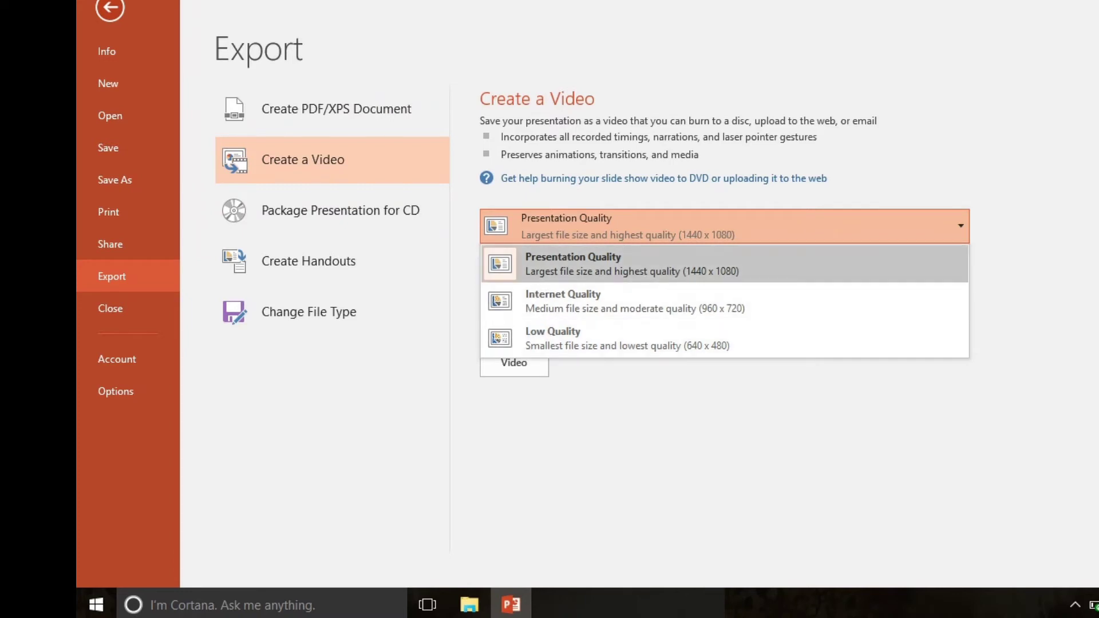
{"action": "key", "text": "Return"}
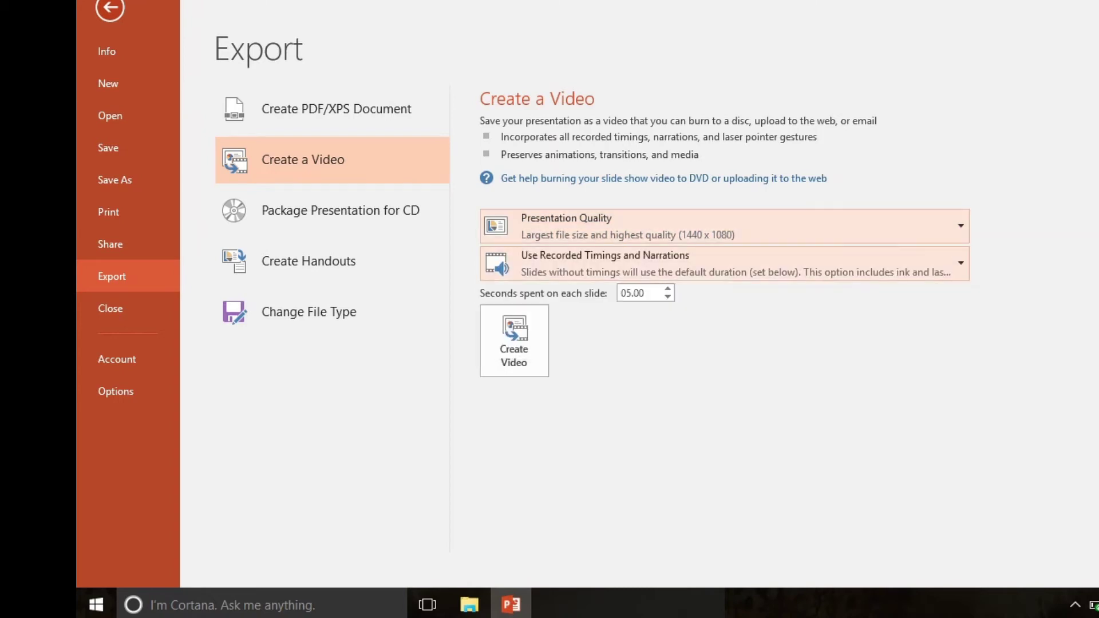
{"action": "key", "text": "Tab"}
{"action": "key", "text": "Return"}
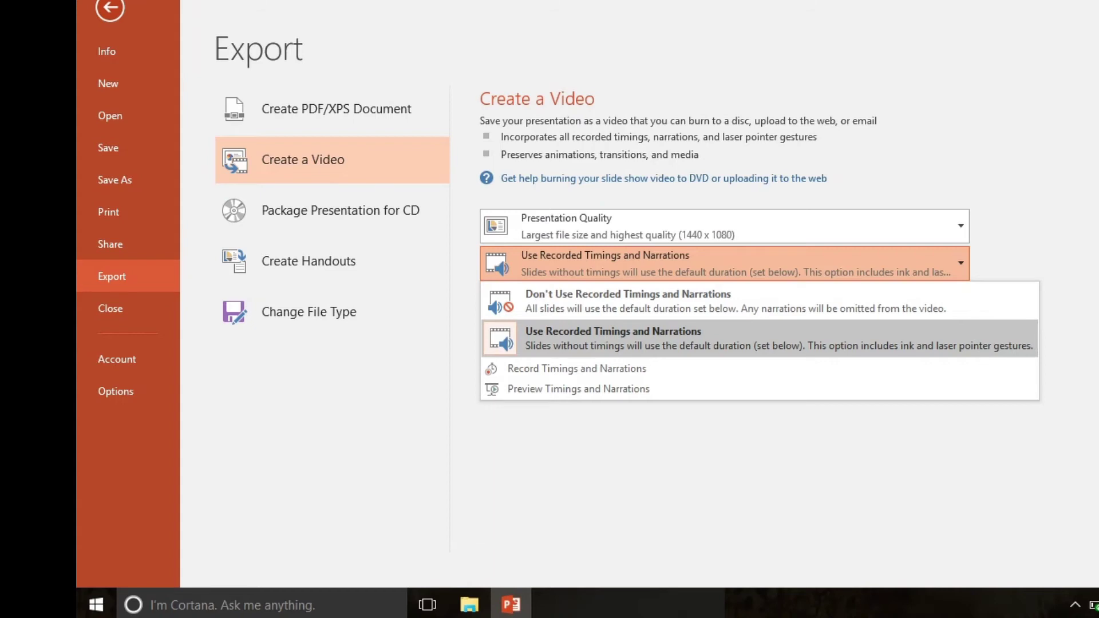
{"action": "key", "text": "Up"}
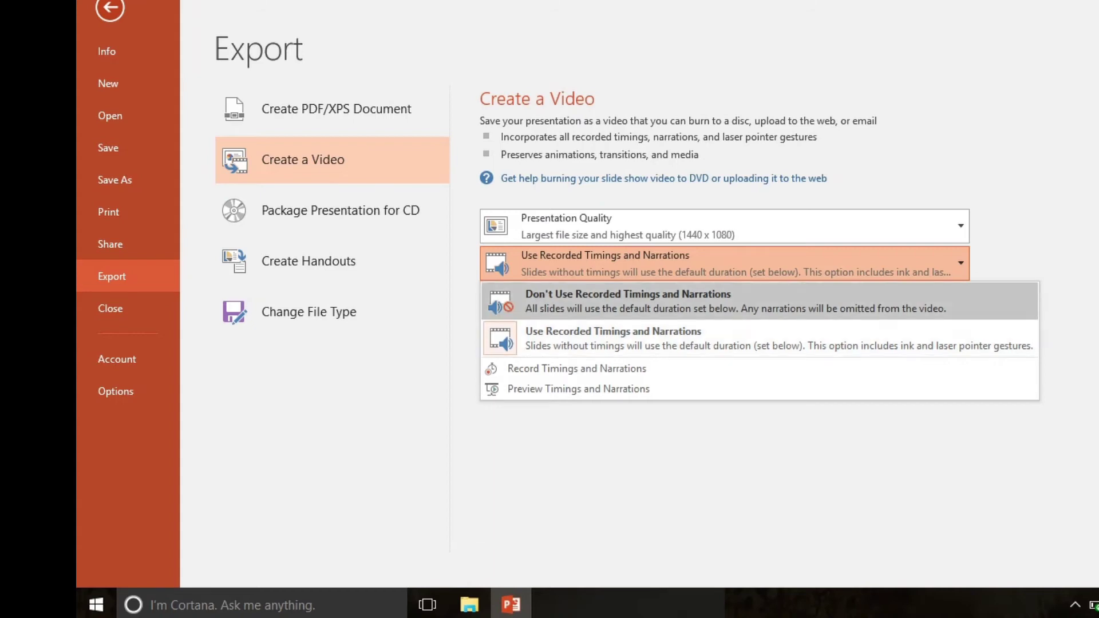
{"action": "key", "text": "Down"}
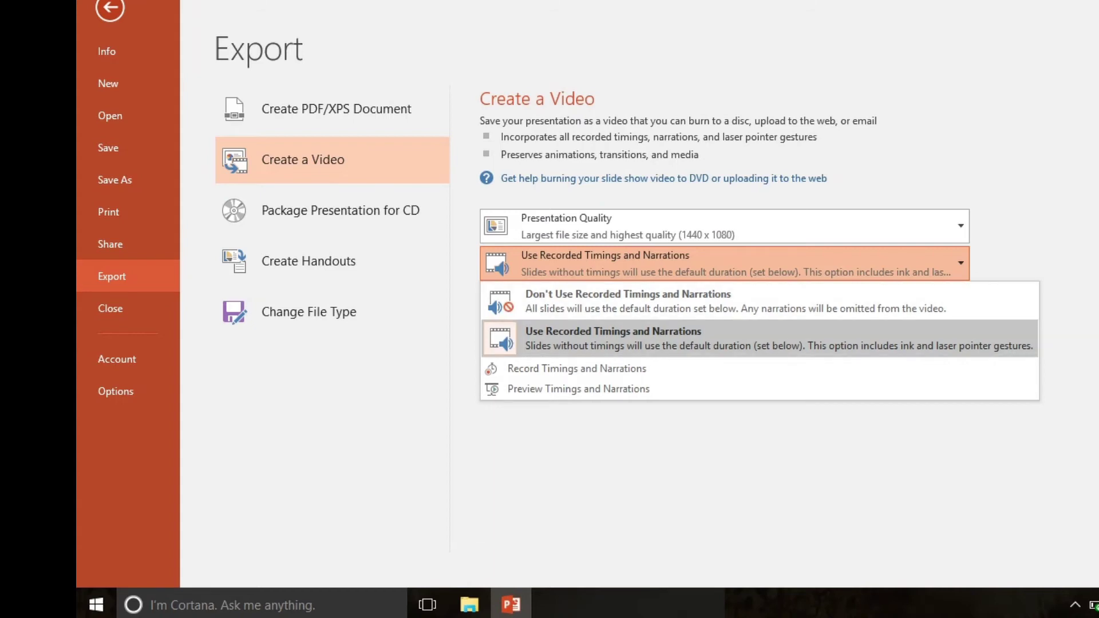
{"action": "key", "text": "Return"}
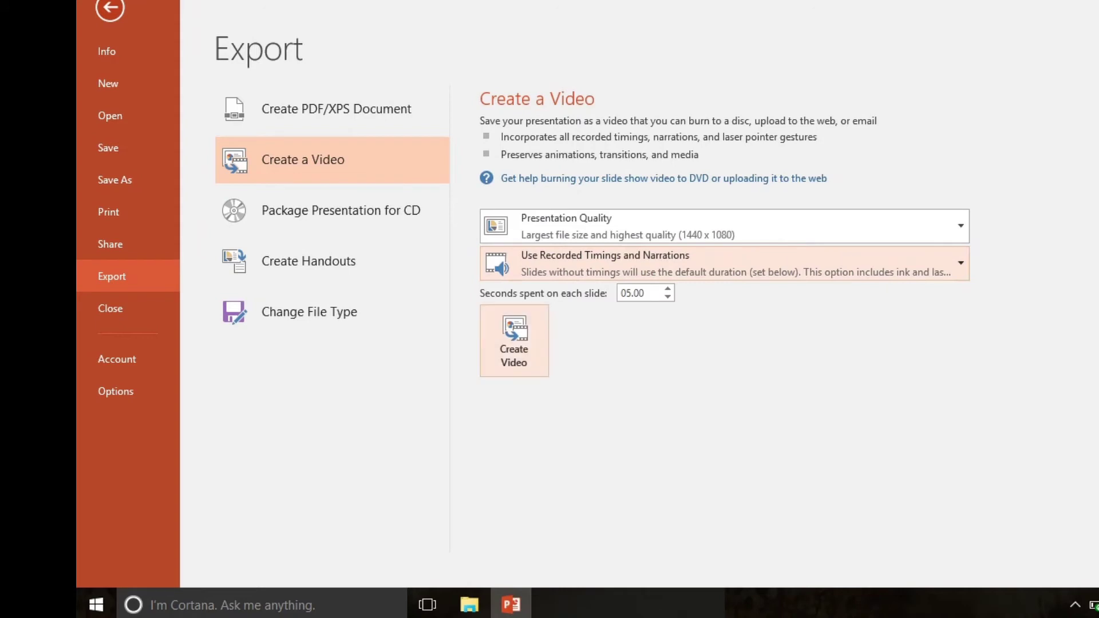
Step: Create the video as an MPEG-4 file named 'Are you smarter than a 5th Grader' on the Desktop
{"action": "left_click", "coordinate": [514, 340]}
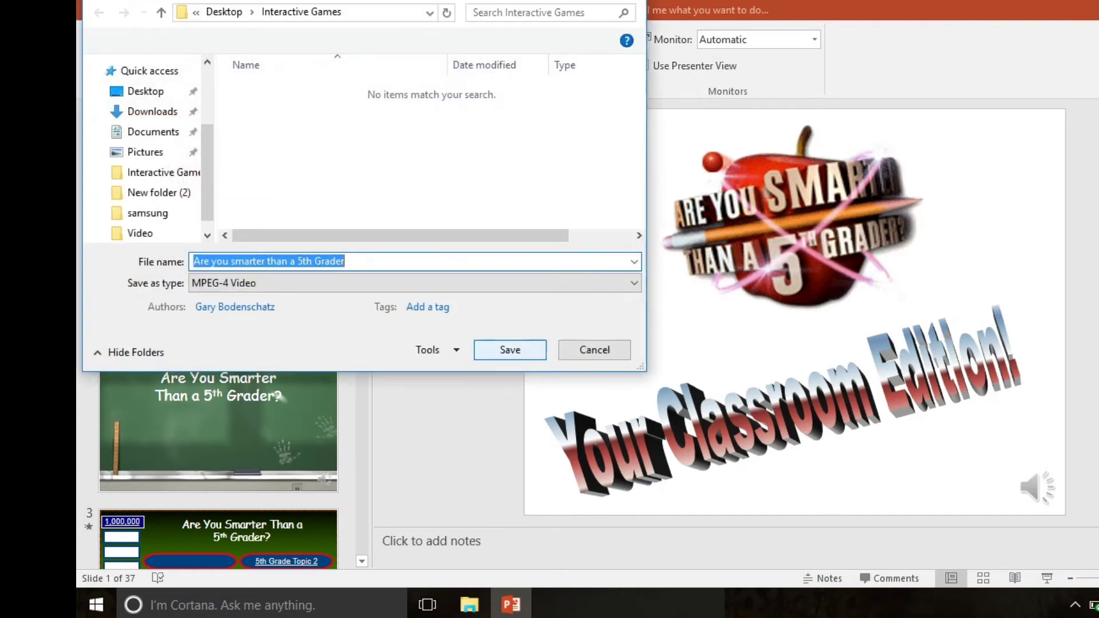
{"action": "scroll", "coordinate": [146, 149], "scroll_direction": "down", "scroll_amount": 2}
{"action": "scroll", "coordinate": [146, 149], "scroll_direction": "down", "scroll_amount": 2}
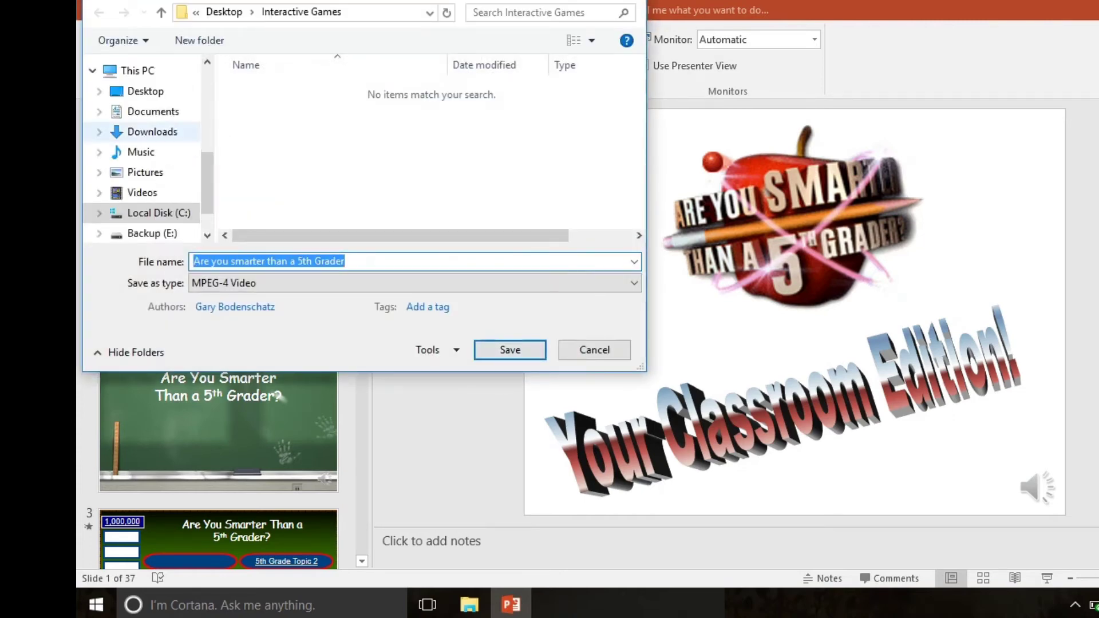
{"action": "left_click", "coordinate": [281, 283]}
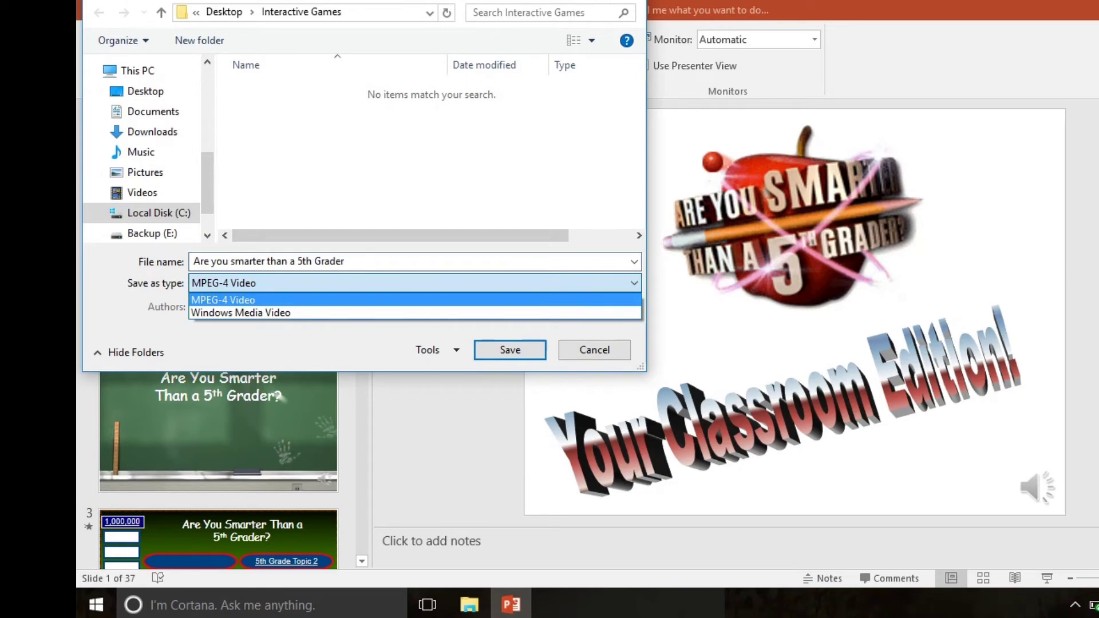
{"action": "left_click", "coordinate": [280, 300]}
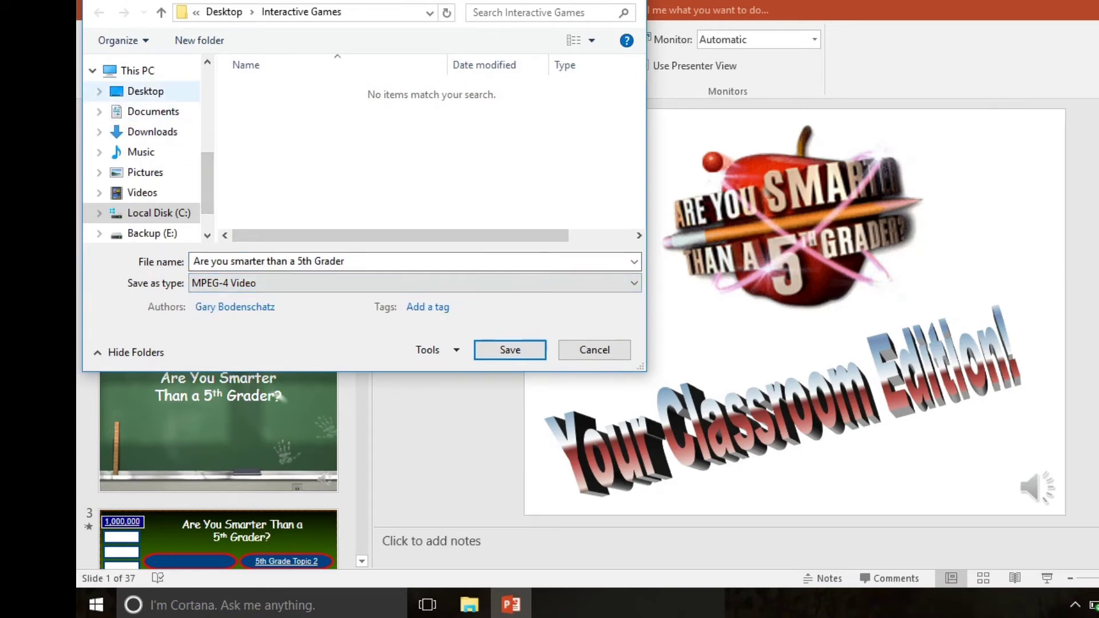
{"action": "left_click", "coordinate": [145, 91]}
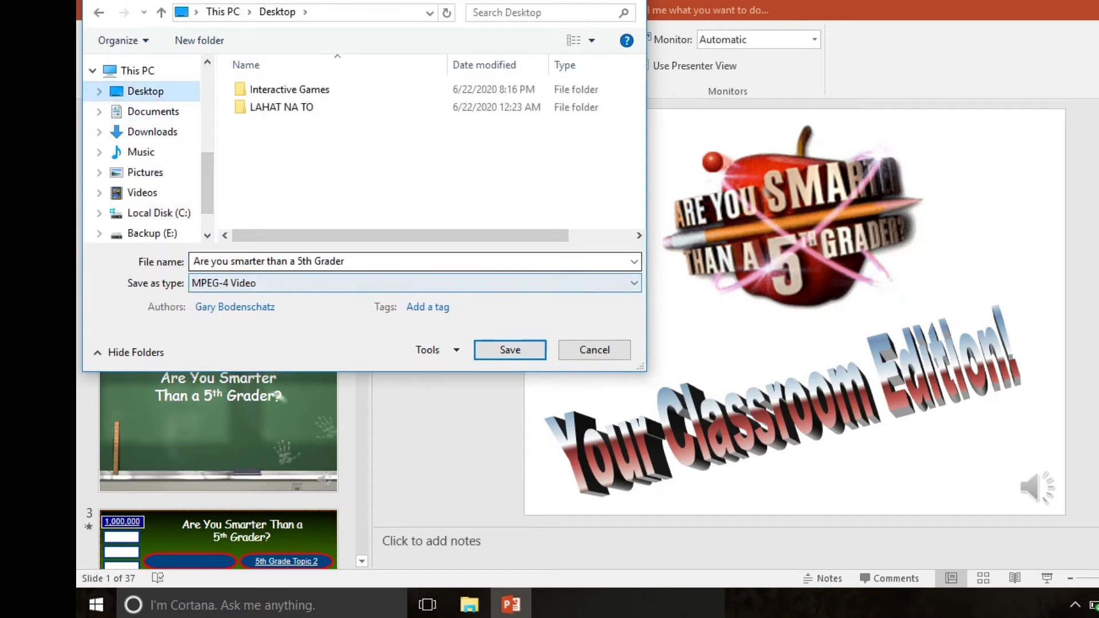
{"action": "left_click", "coordinate": [510, 350]}
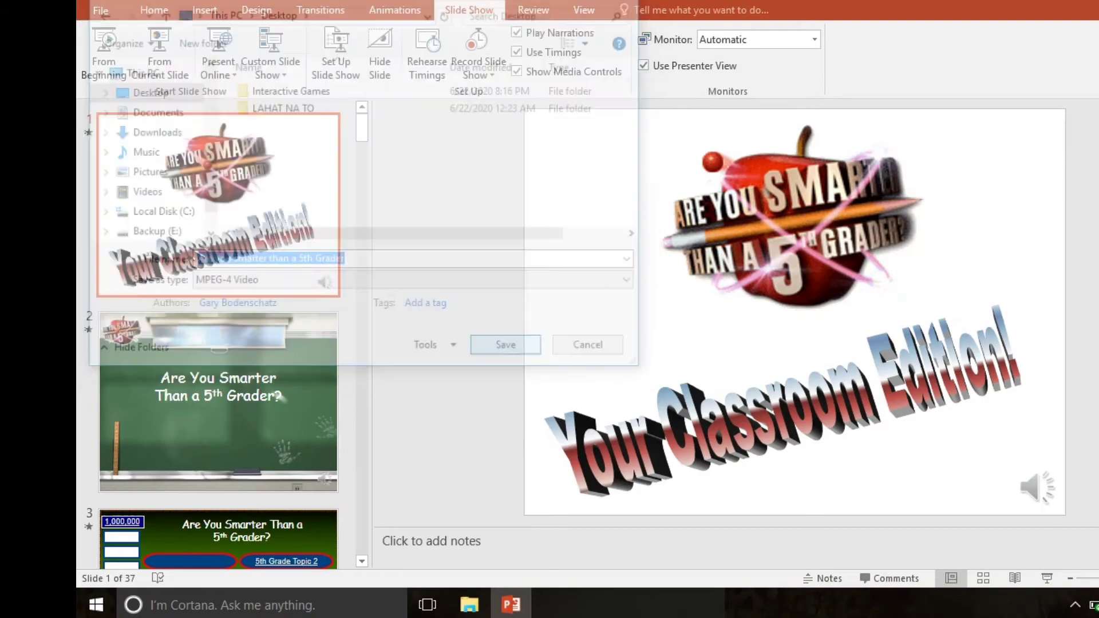